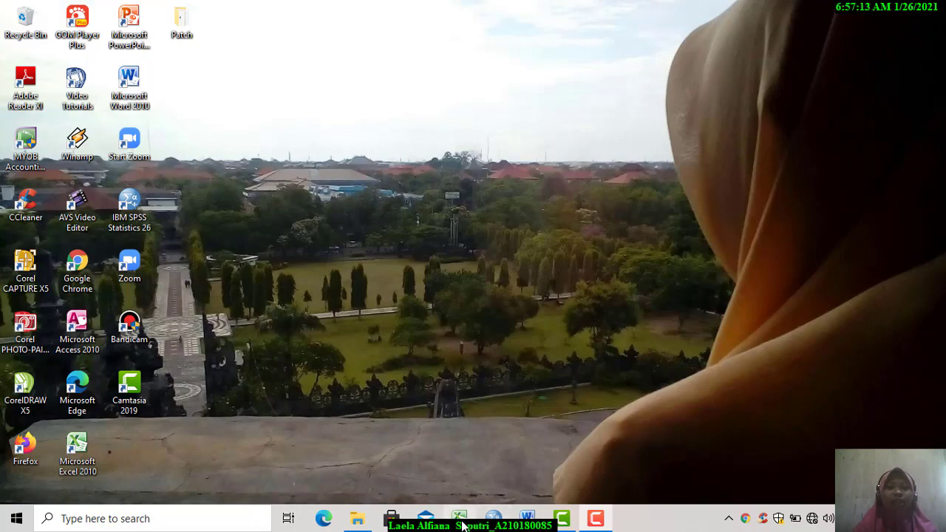
Step: Switch to Excel and look over the source data in the Soal UAS TPD (1) workbook
mouse_move(462, 523)
click(471, 476)
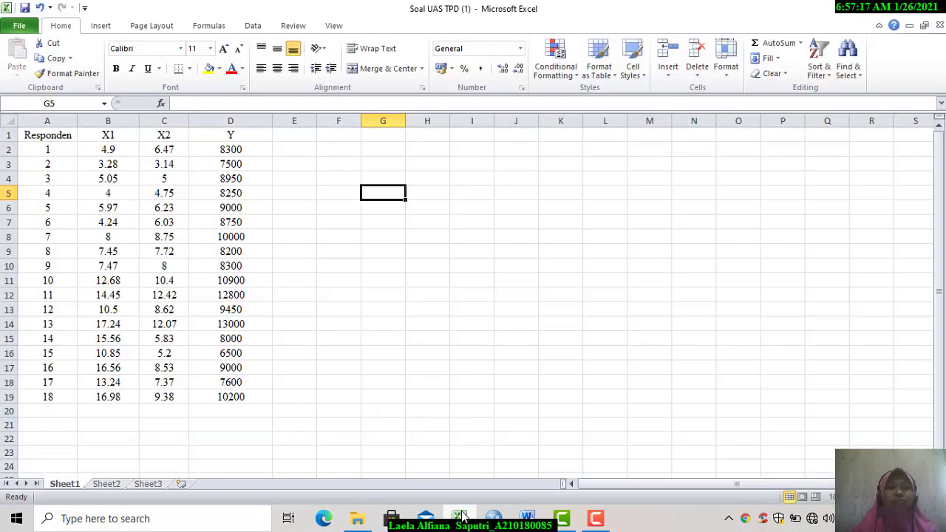
mouse_move(463, 516)
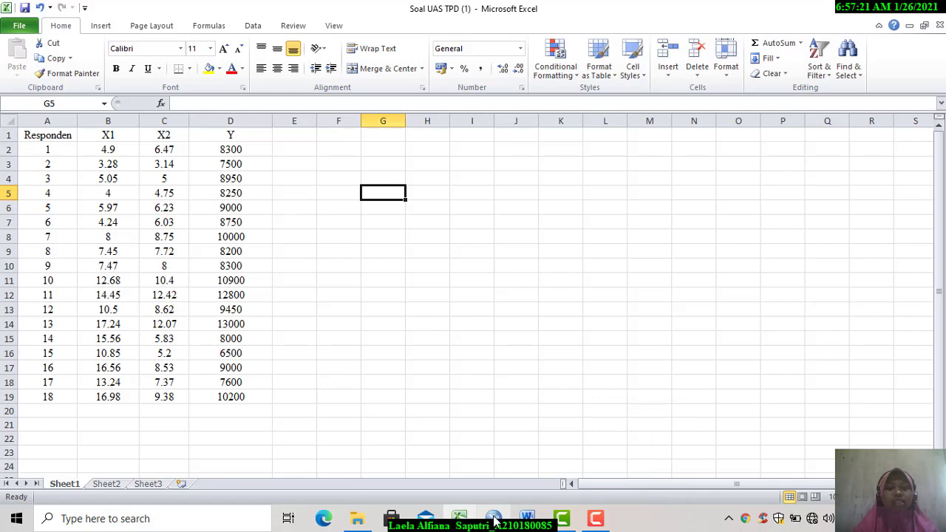
Step: Switch to IBM SPSS Statistics and import Sheet1 of Soal UAS TPD (1).xlsx, reading variable names from the first row
mouse_move(493, 517)
click(507, 452)
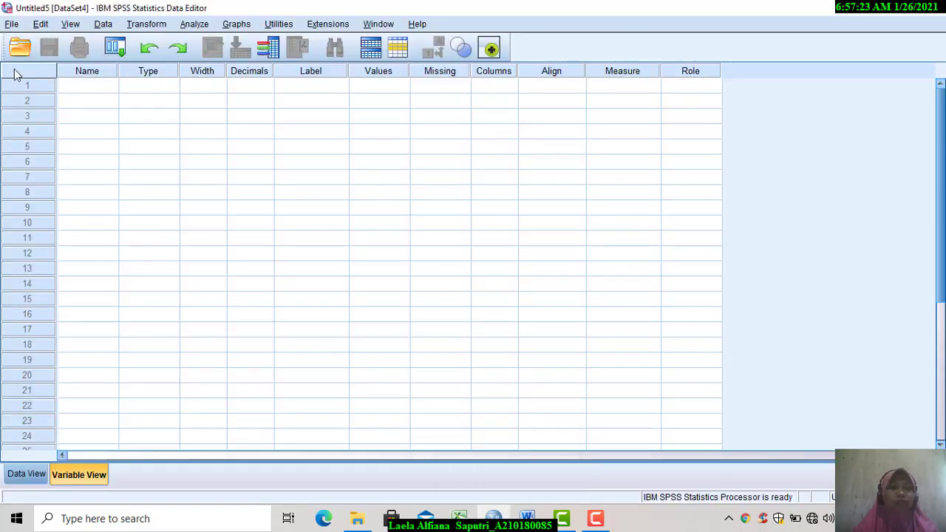
click(14, 26)
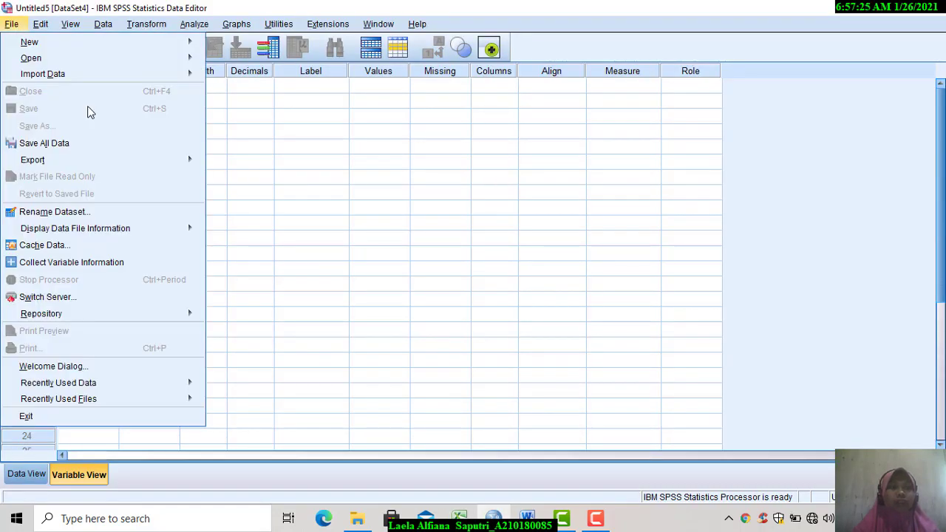
mouse_move(65, 83)
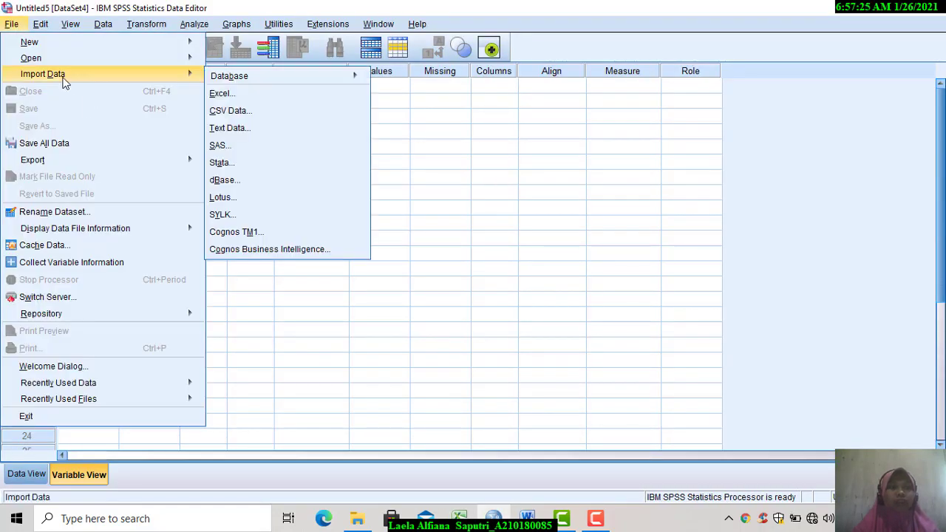
click(235, 98)
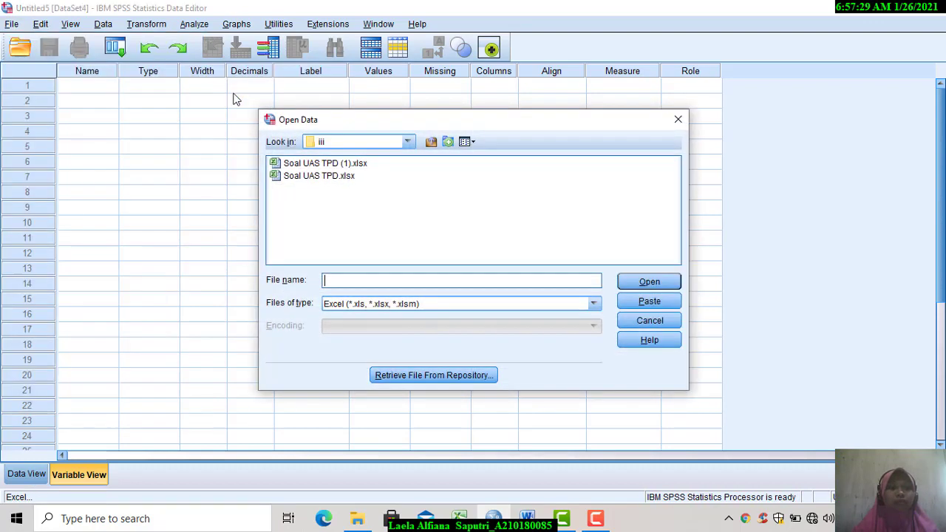
click(330, 164)
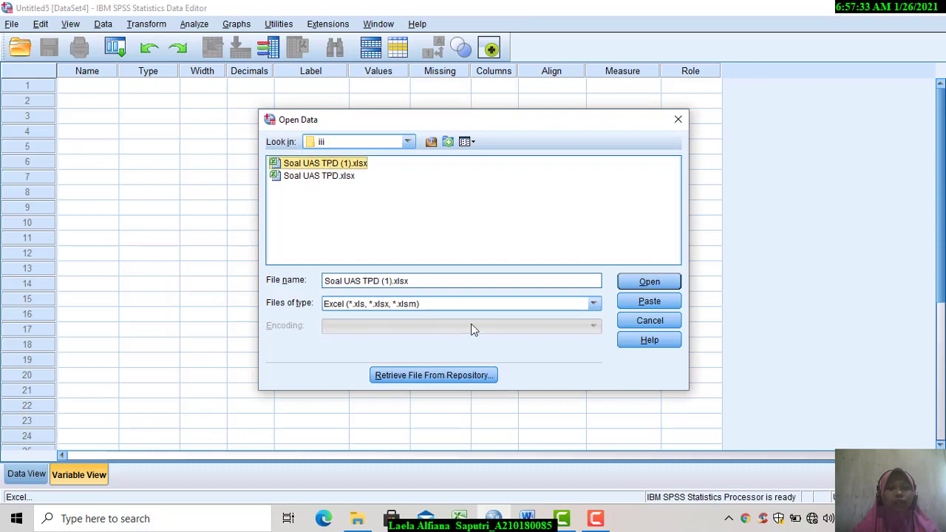
click(649, 285)
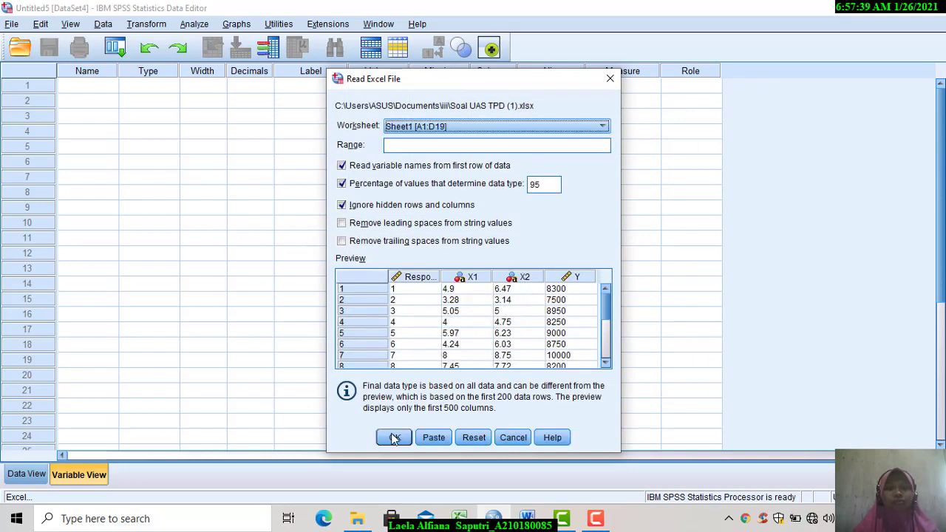
click(394, 437)
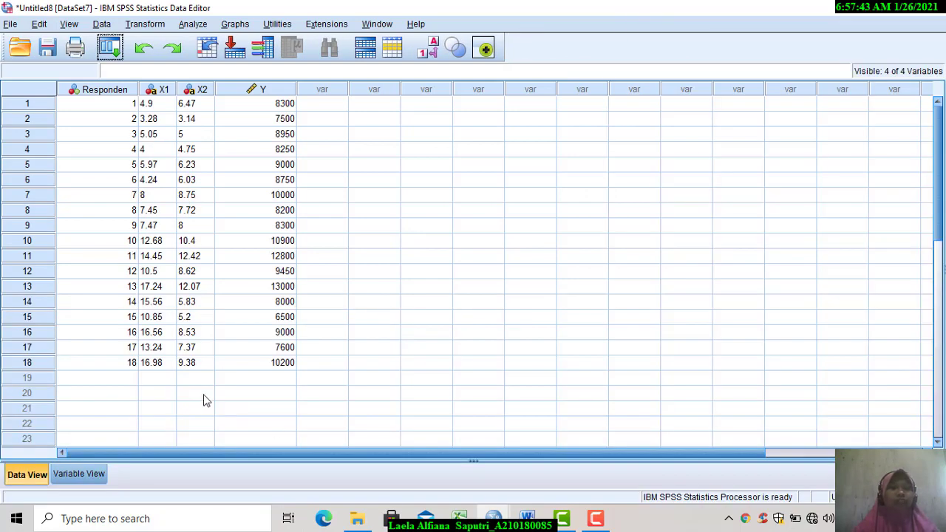
Step: Change the variable type of X1 to Comma with 2 decimal places
click(89, 476)
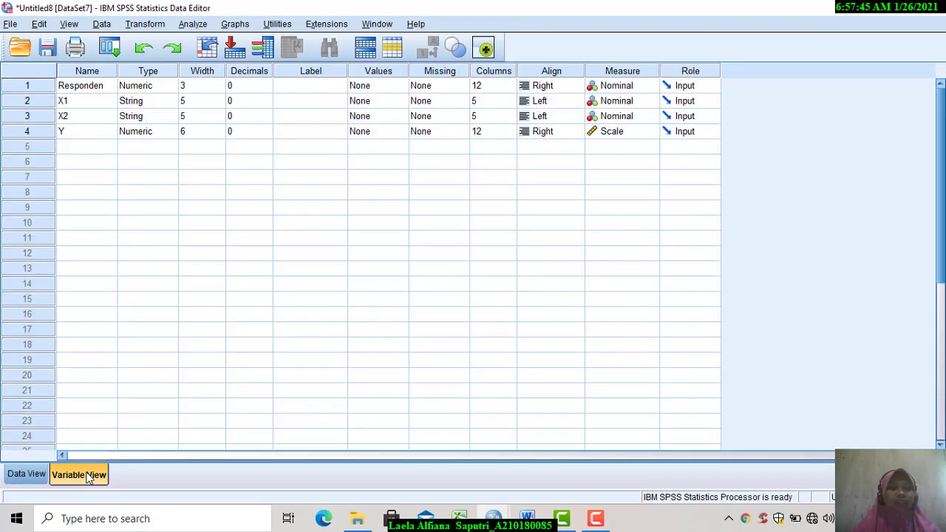
click(155, 107)
click(170, 100)
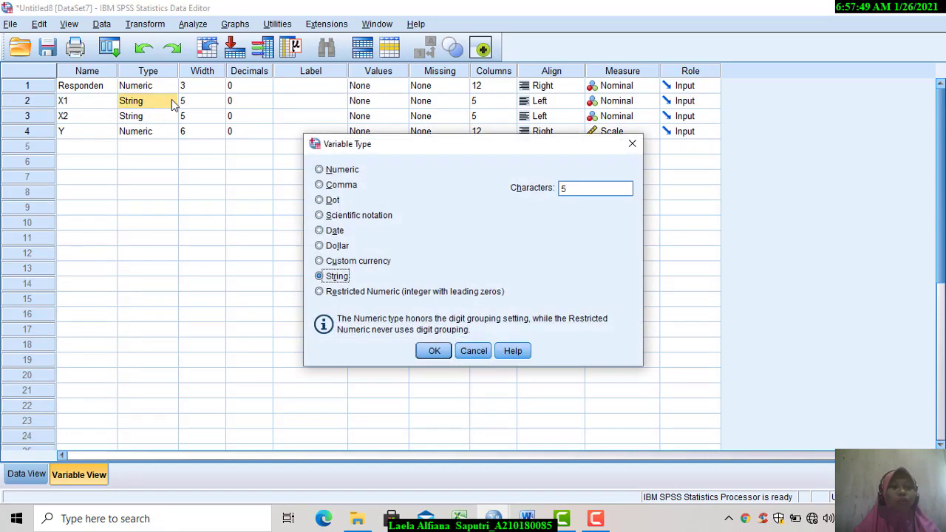
click(320, 184)
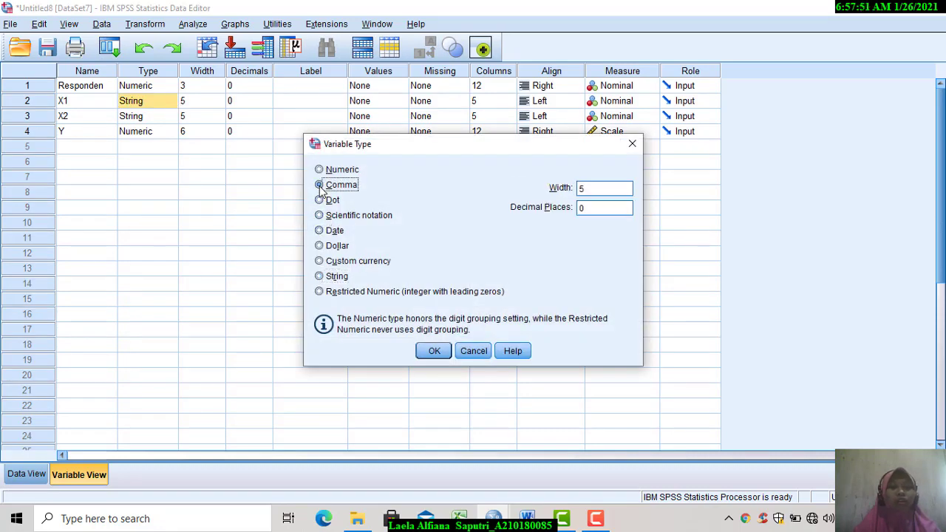
click(593, 208)
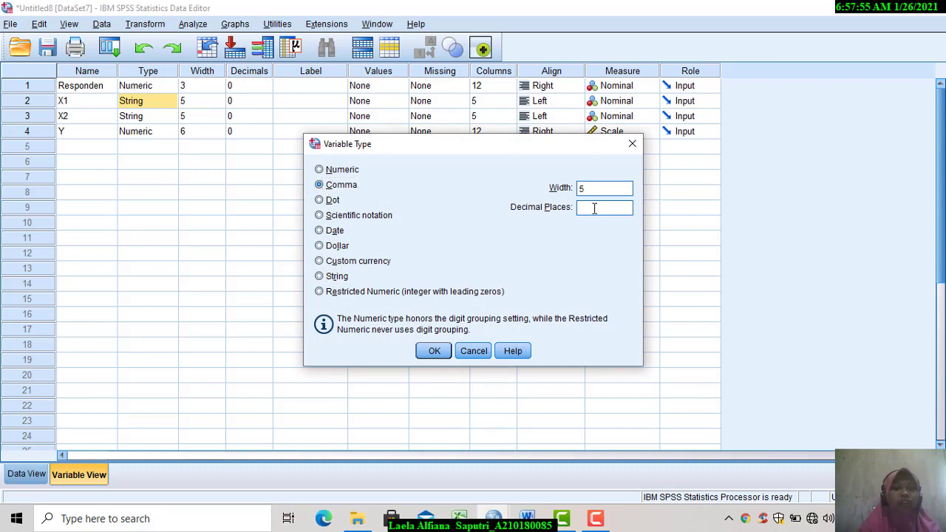
text(2)
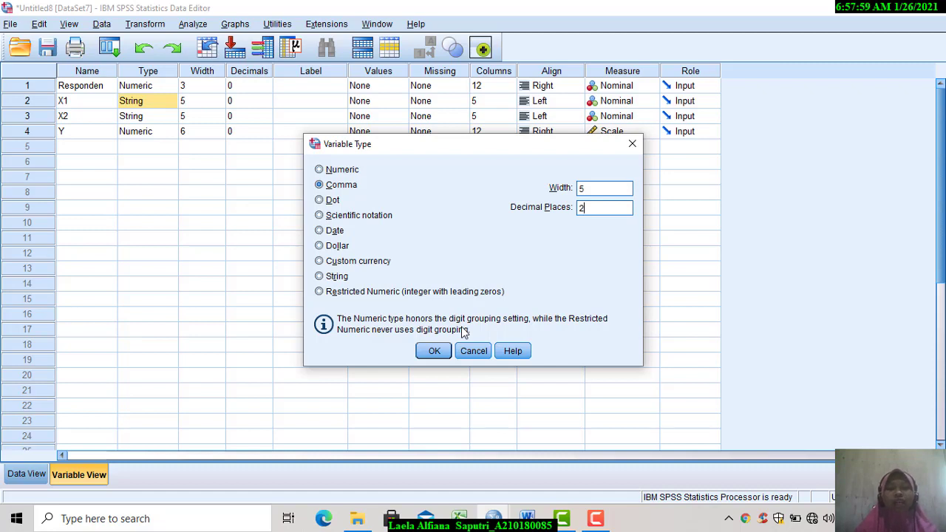
click(434, 351)
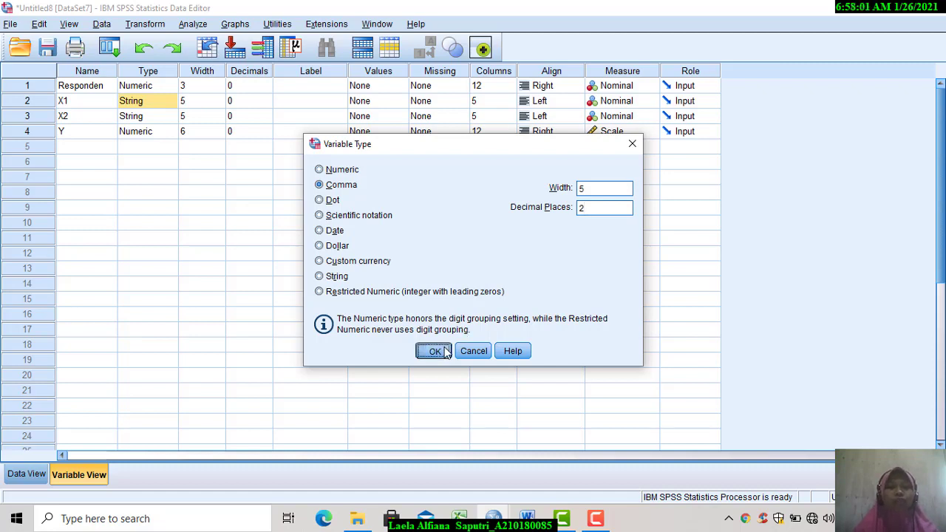
Step: Change the variable type of X2 to Comma with 2 decimal places
click(144, 120)
click(173, 118)
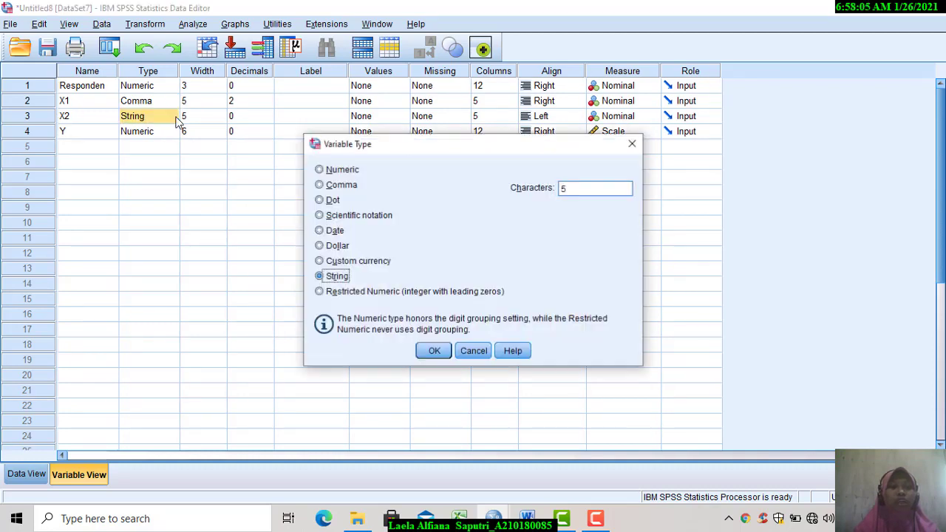
click(320, 186)
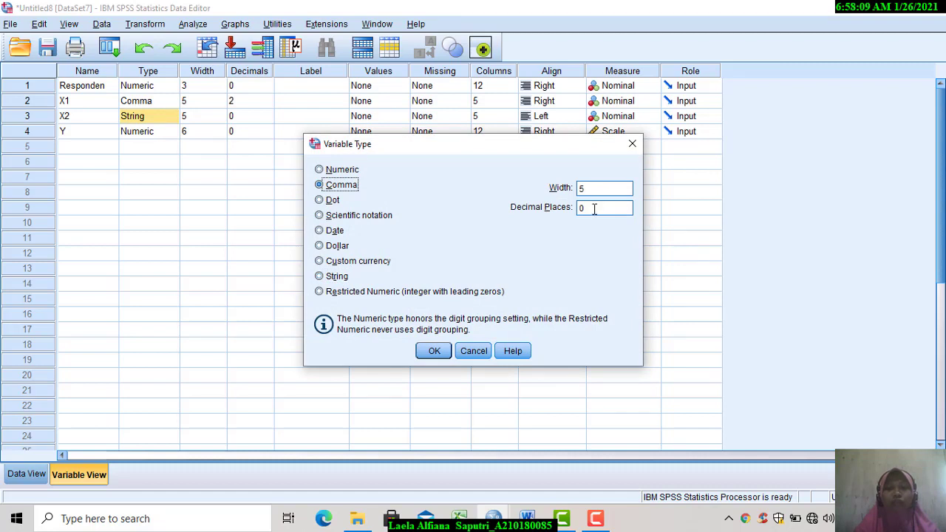
click(594, 210)
key(BackSpace)
text(2)
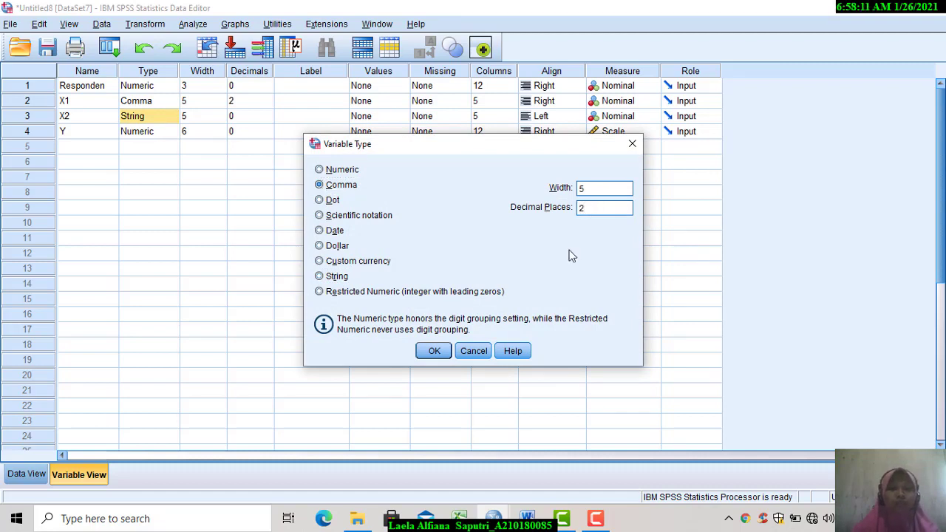
click(435, 352)
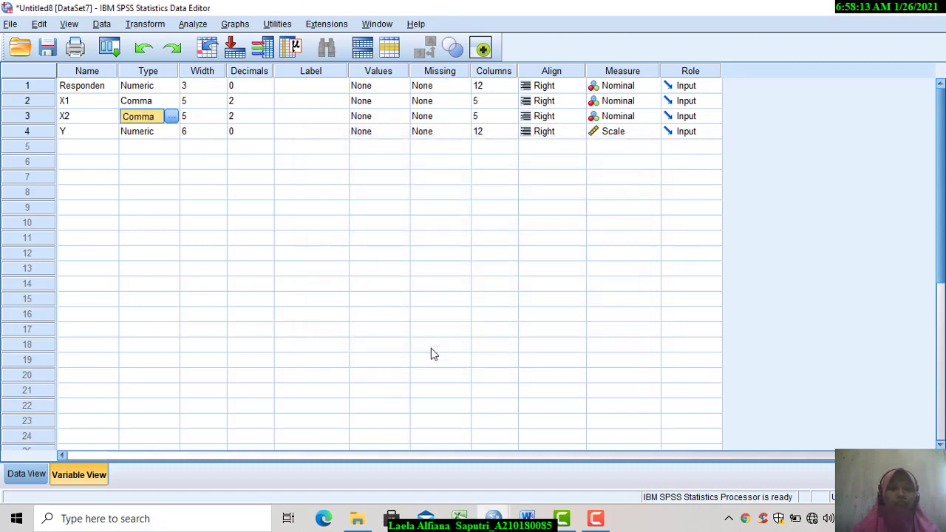
Step: Label the variable X1 as PER, X2 as ROI and Y as Harga Saham
click(315, 102)
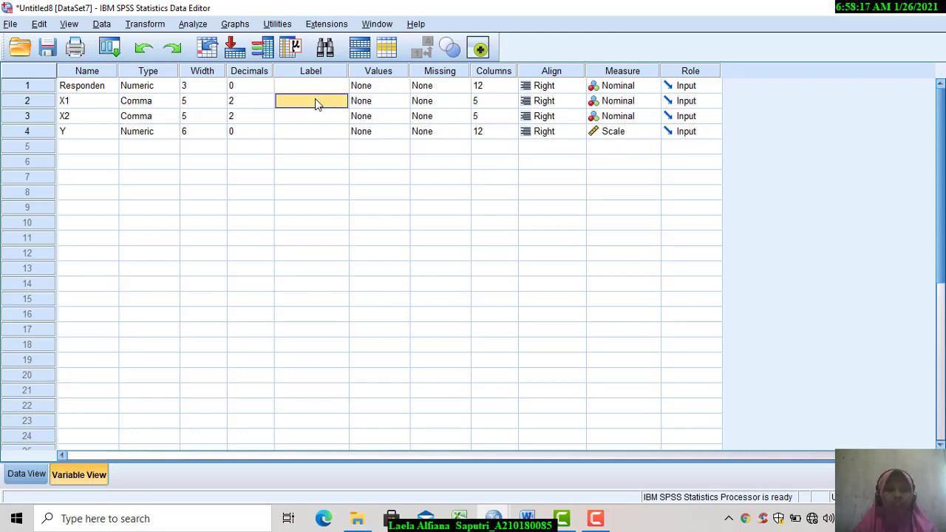
text(P)
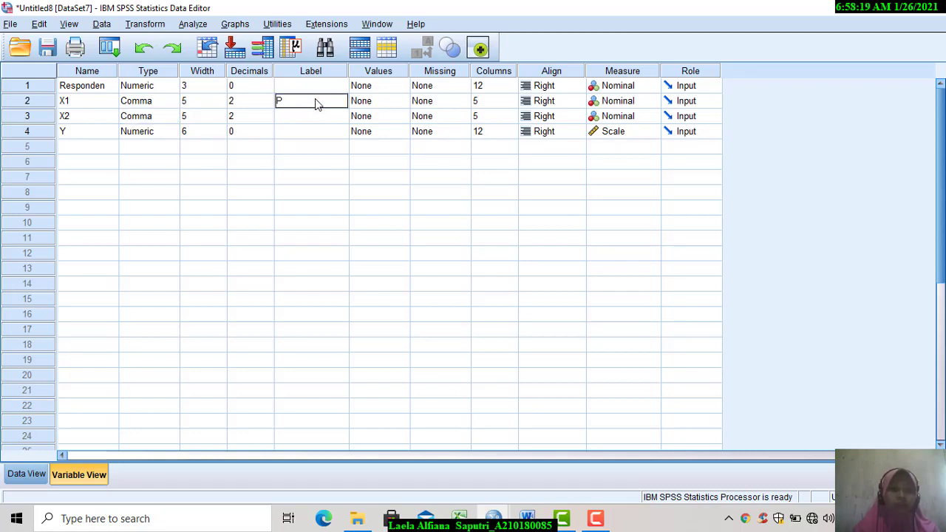
text(ER)
click(311, 120)
text(R)
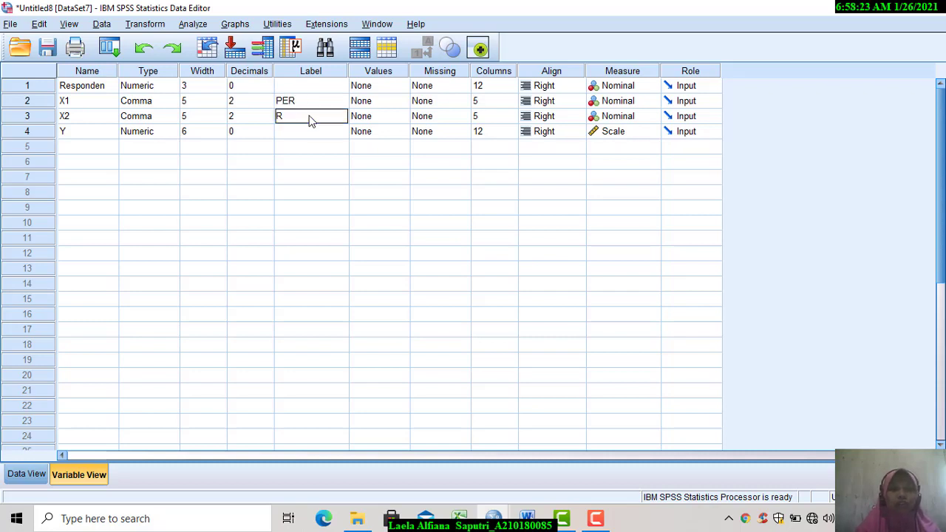
text(OI)
click(287, 132)
text(H)
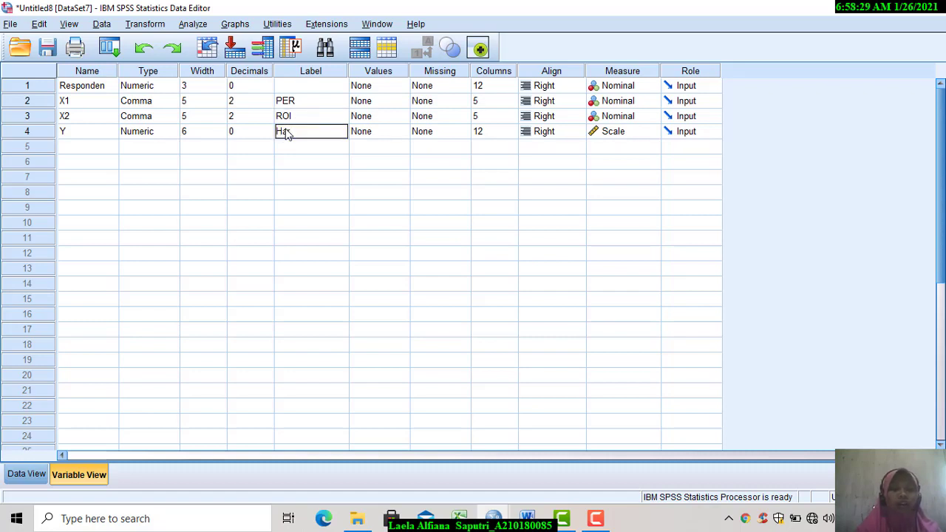
text(arga Saham)
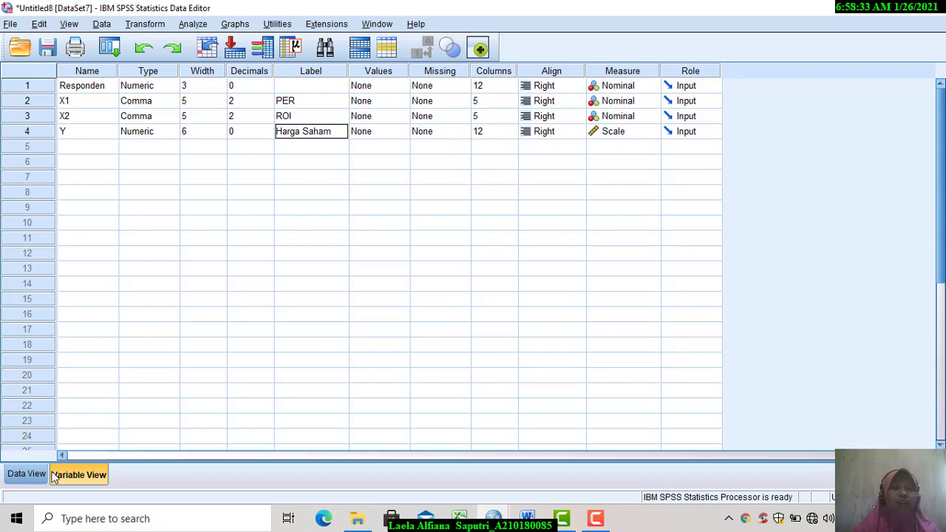
Step: Return to the data and set up a linear regression with Harga Saham [Y] as the dependent variable
click(28, 474)
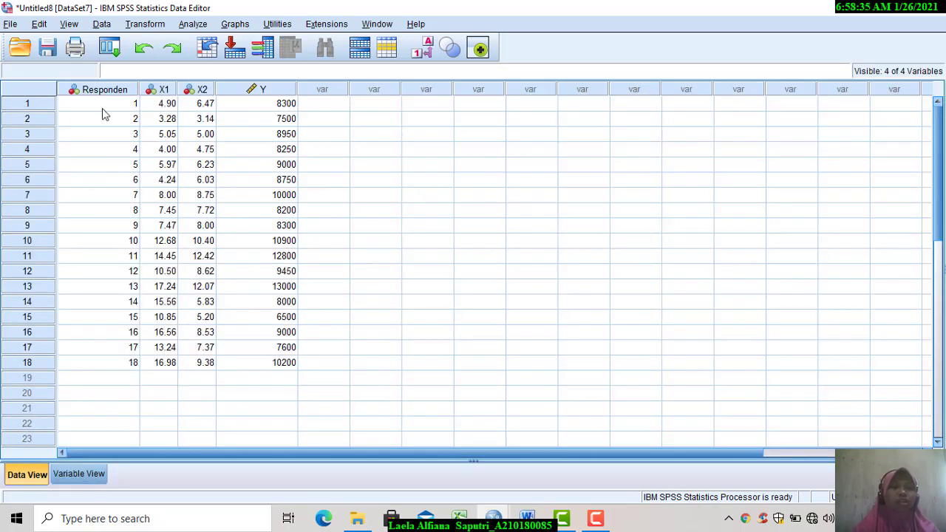
click(192, 25)
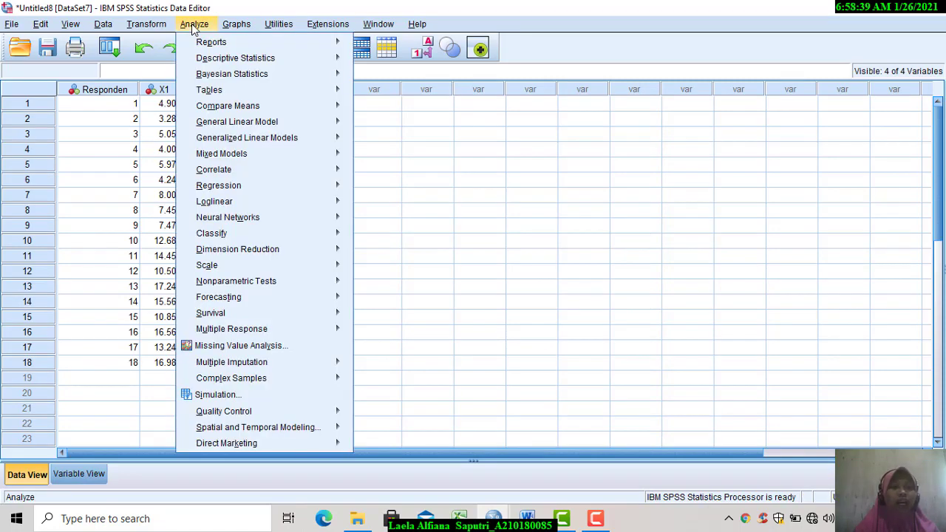
mouse_move(291, 190)
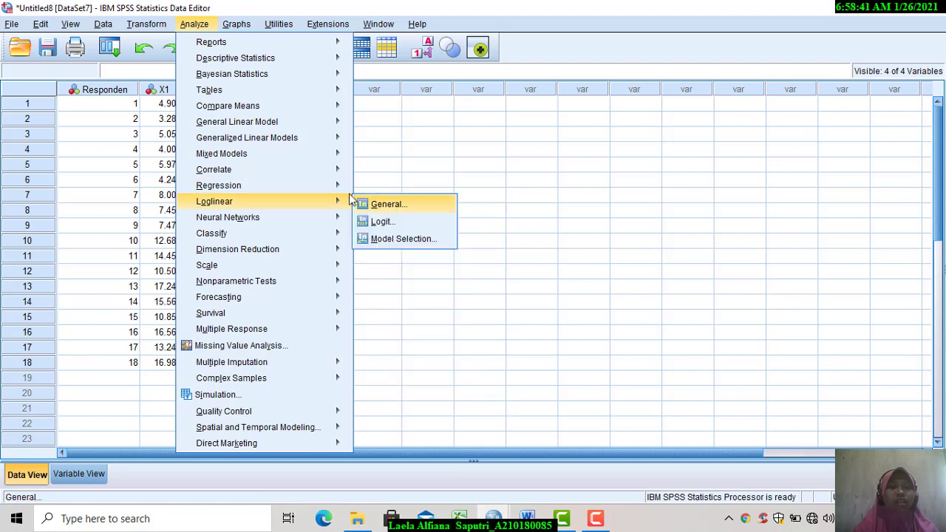
mouse_move(340, 186)
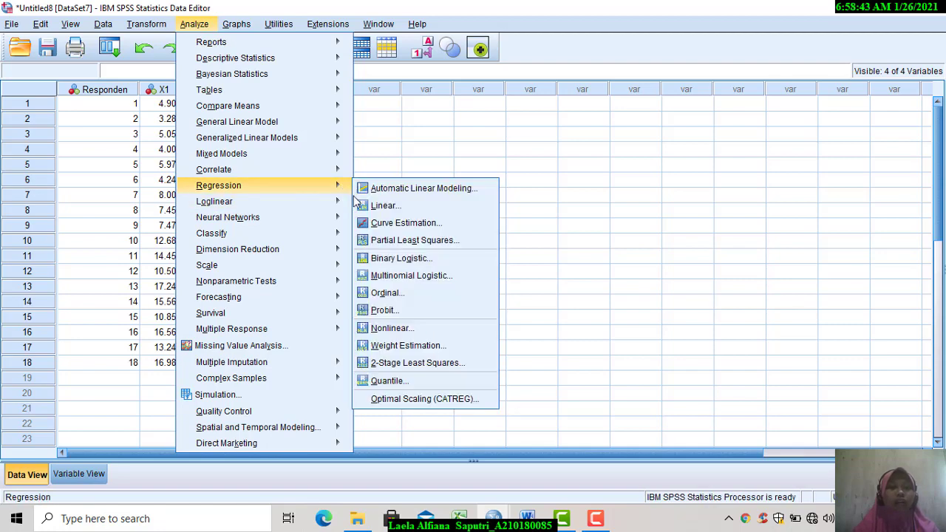
click(357, 208)
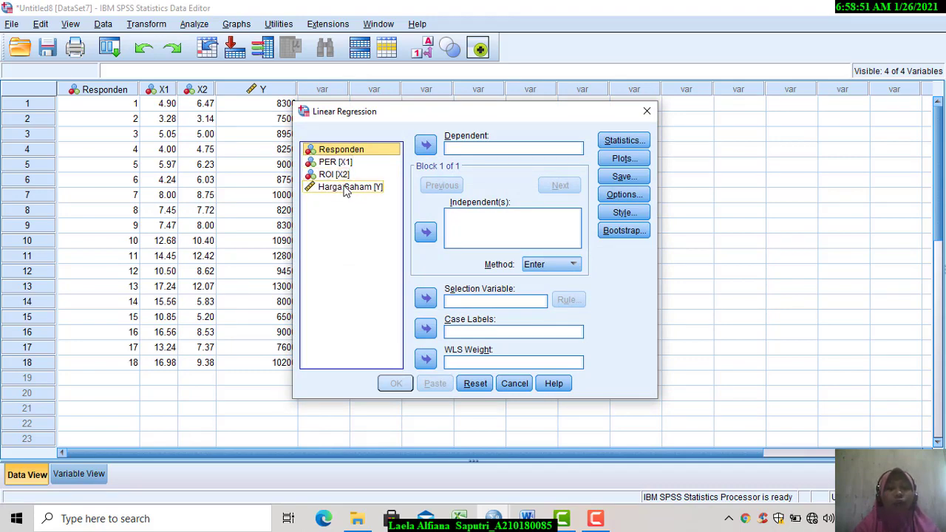
click(344, 188)
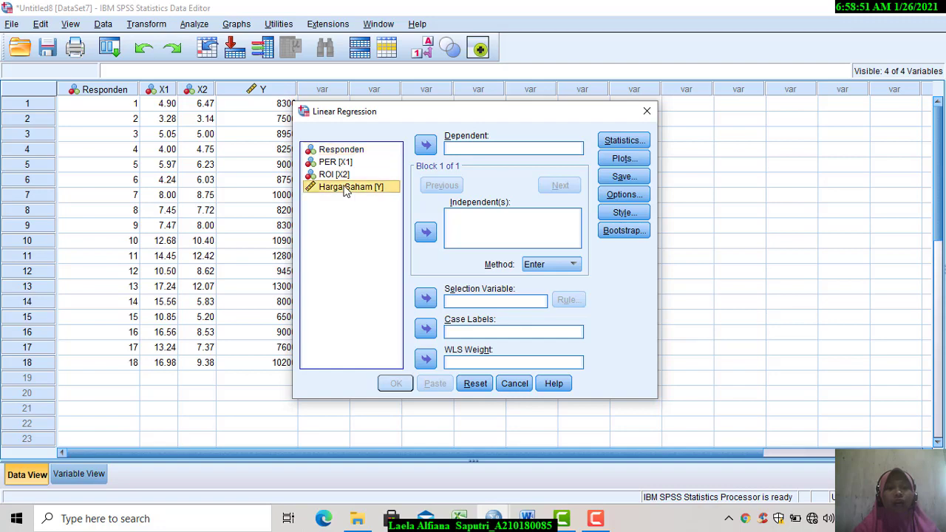
click(427, 145)
Step: Add PER [X1] and ROI [X2] as the independent variables and run the regression
click(345, 164)
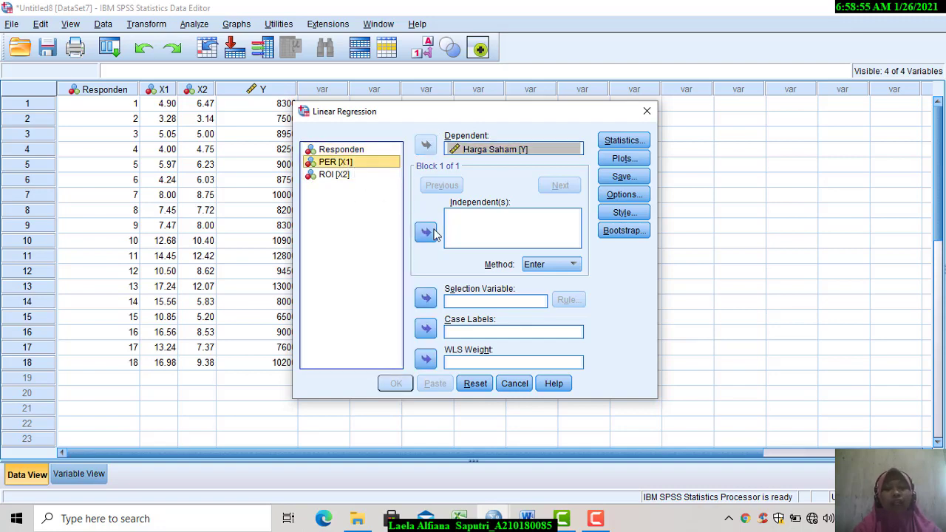
click(427, 234)
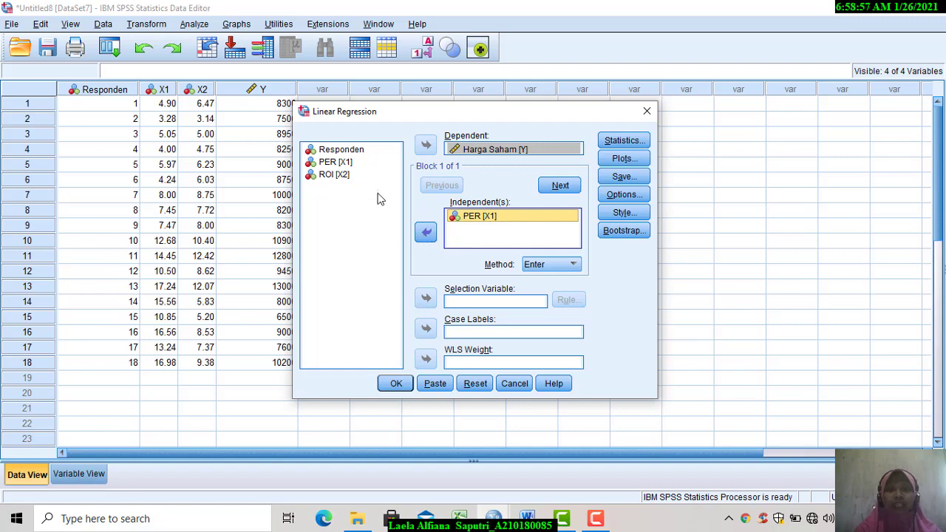
click(344, 174)
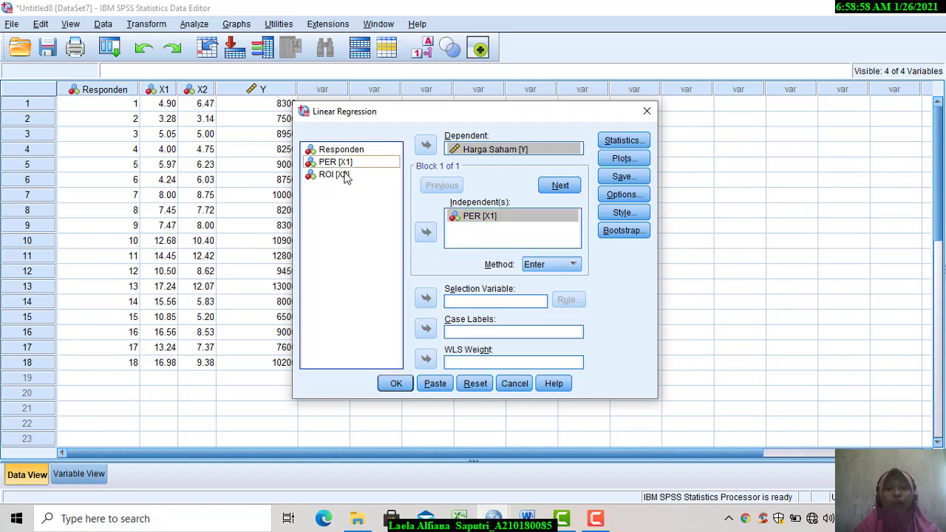
click(427, 233)
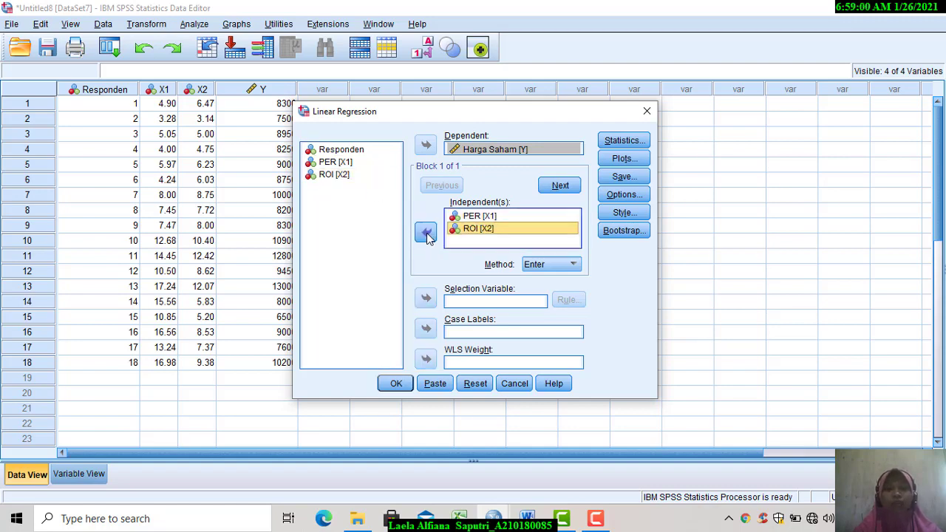
click(396, 384)
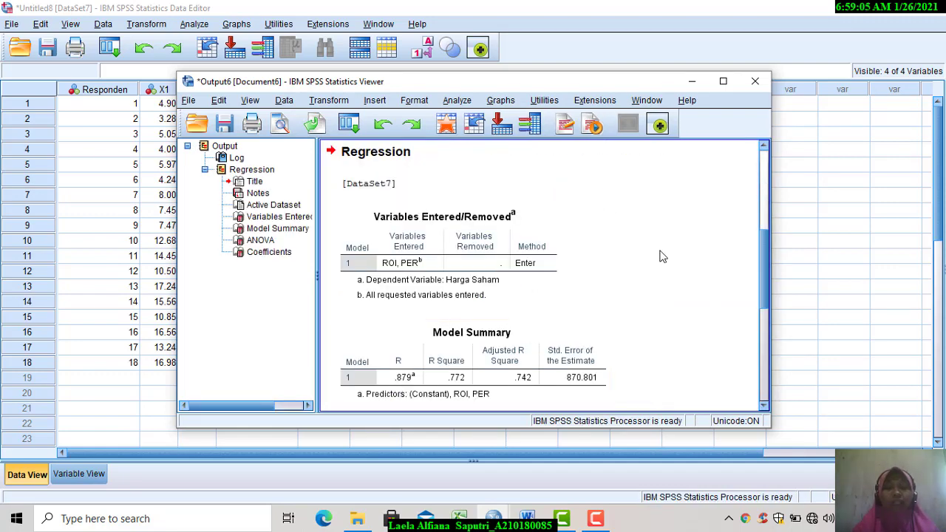
Step: Examine the Model Summary and ANOVA tables of the regression output, including the F value and its significance
click(763, 407)
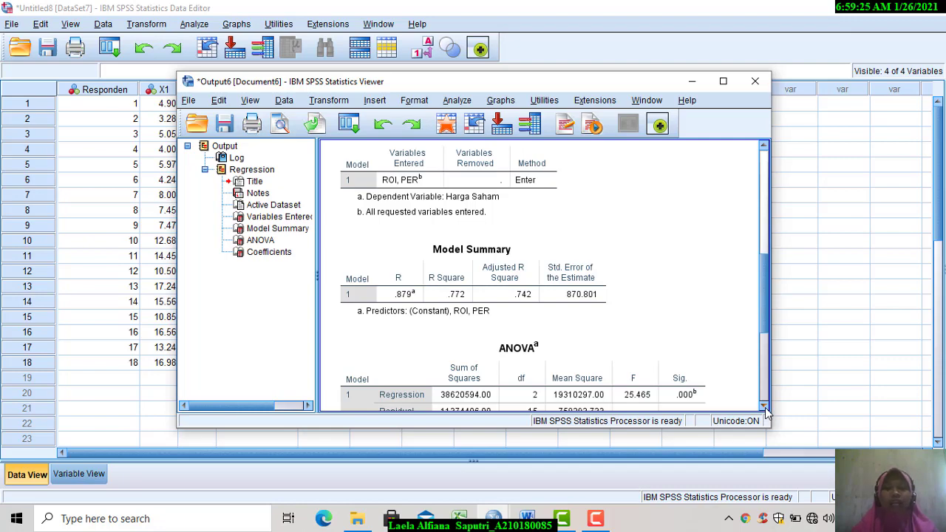
scroll(765, 407, down, 2)
click(677, 309)
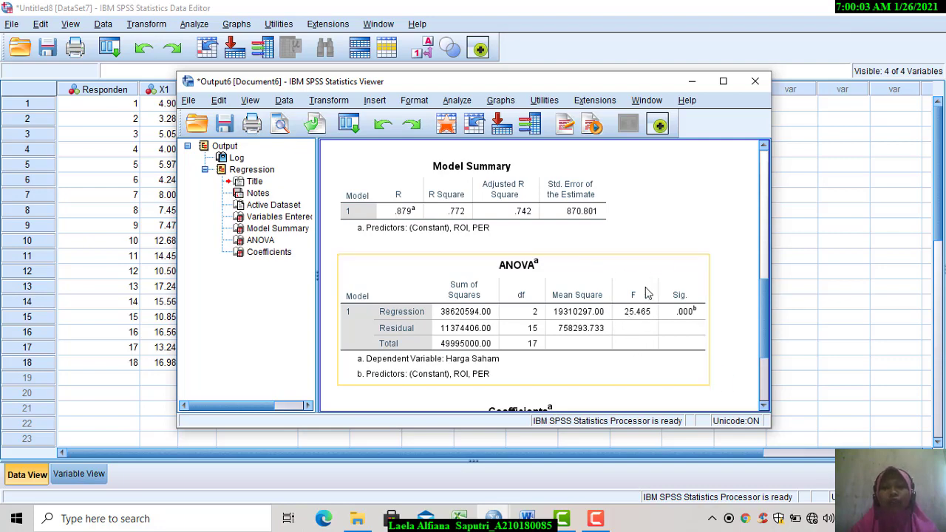
click(645, 318)
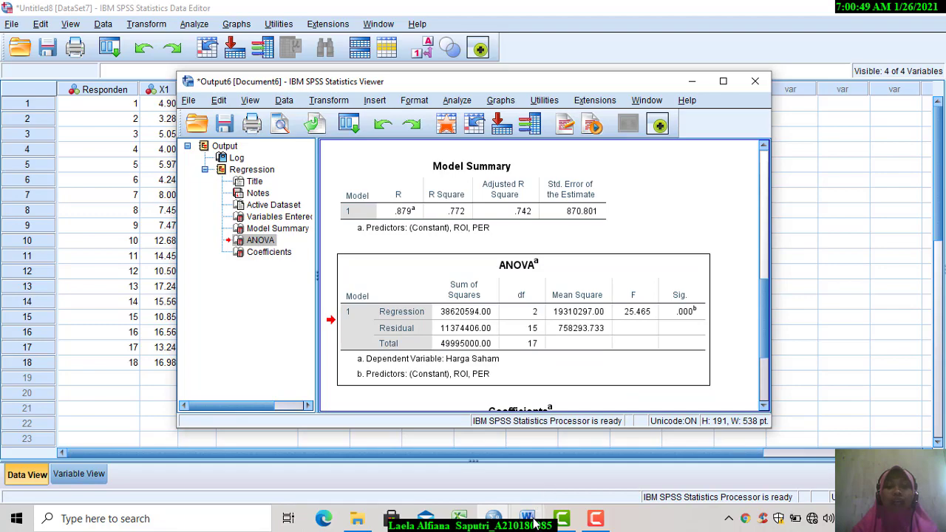
Step: Switch to the Word document SOAL_UAS_TPD_2021 to consult TABEL F, and return to the SPSS regression output
mouse_move(529, 523)
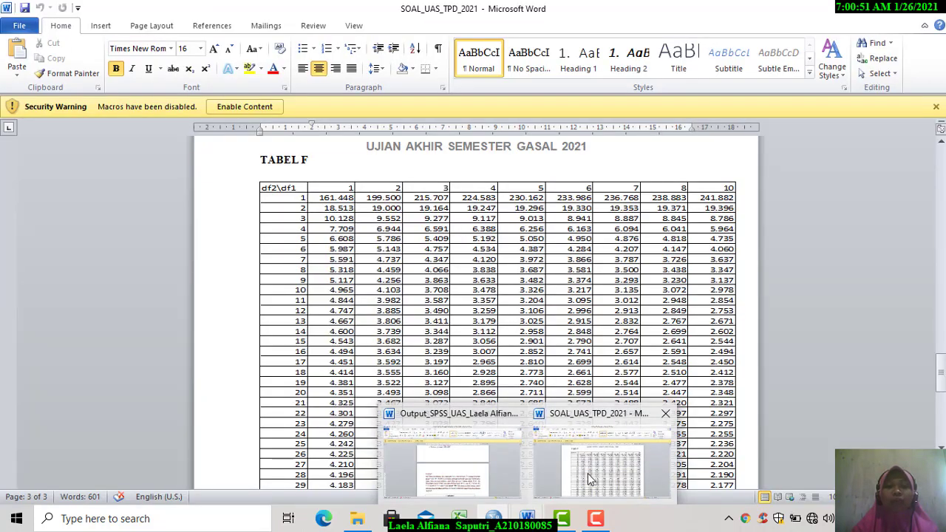
click(587, 473)
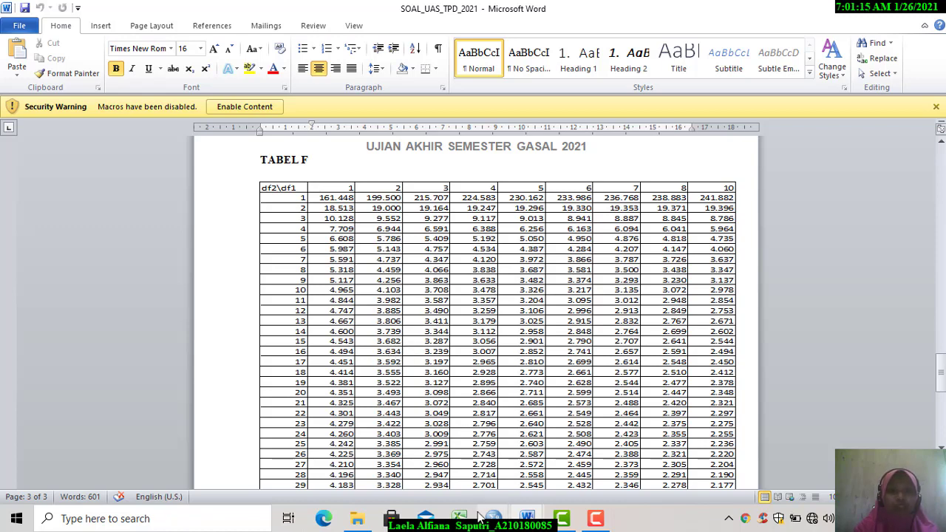
click(538, 465)
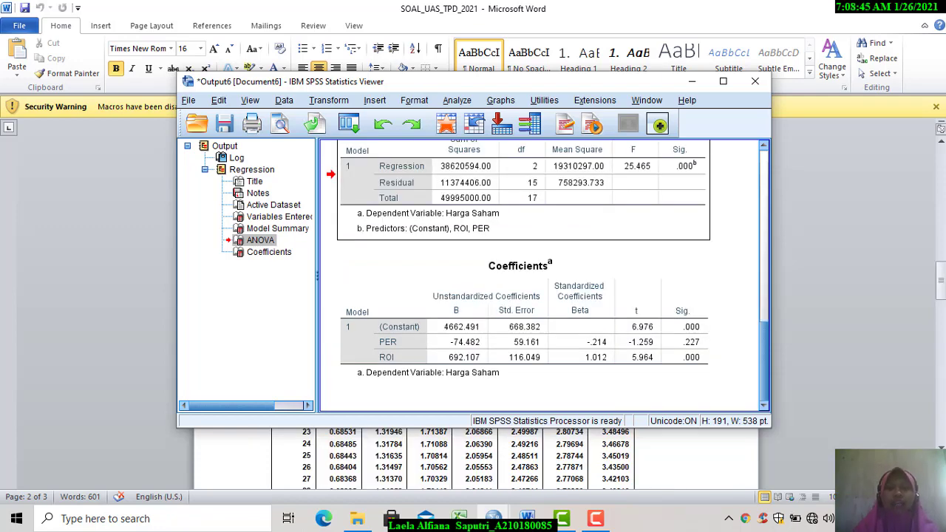
Step: Examine the Coefficients table for the t and significance values of PER and ROI
click(674, 372)
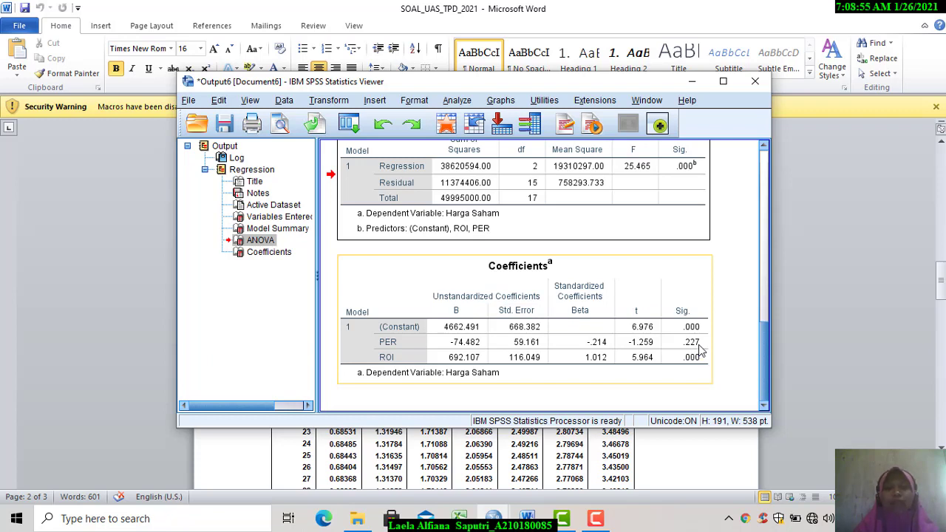
click(488, 389)
click(603, 390)
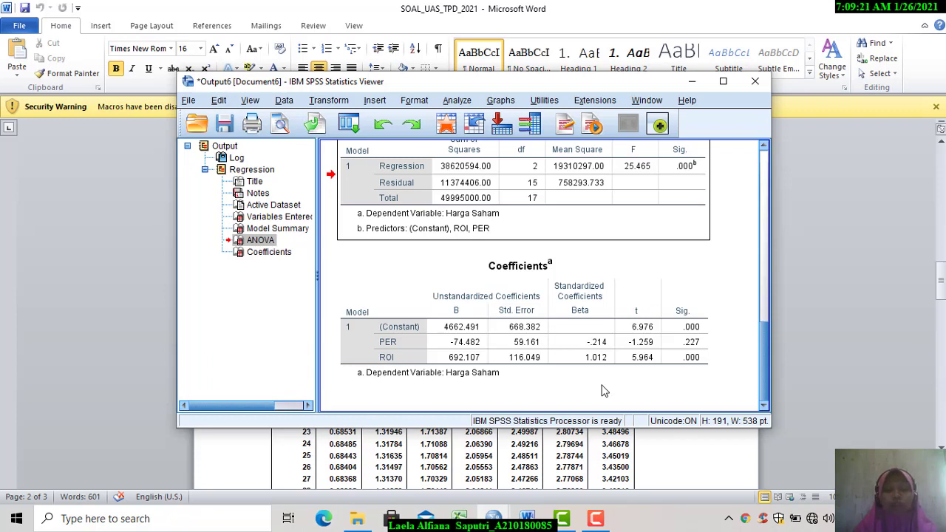
click(556, 377)
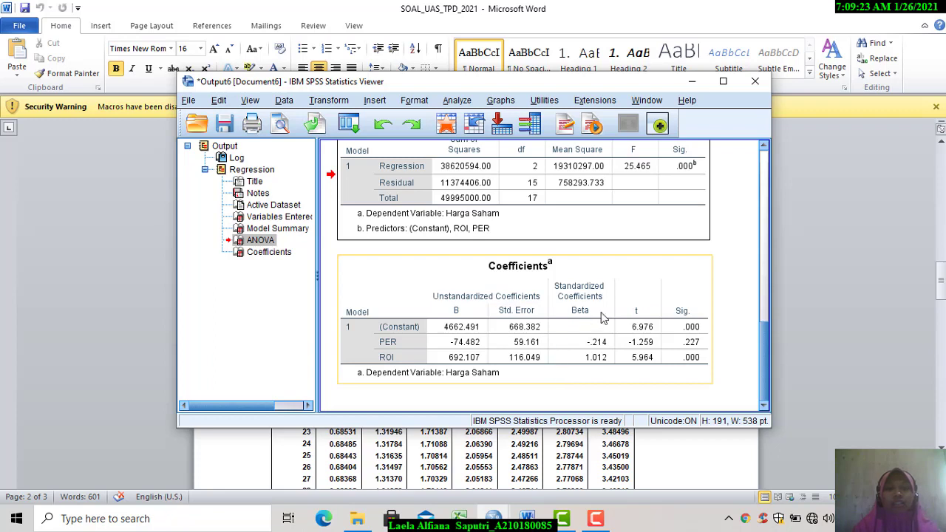
click(466, 214)
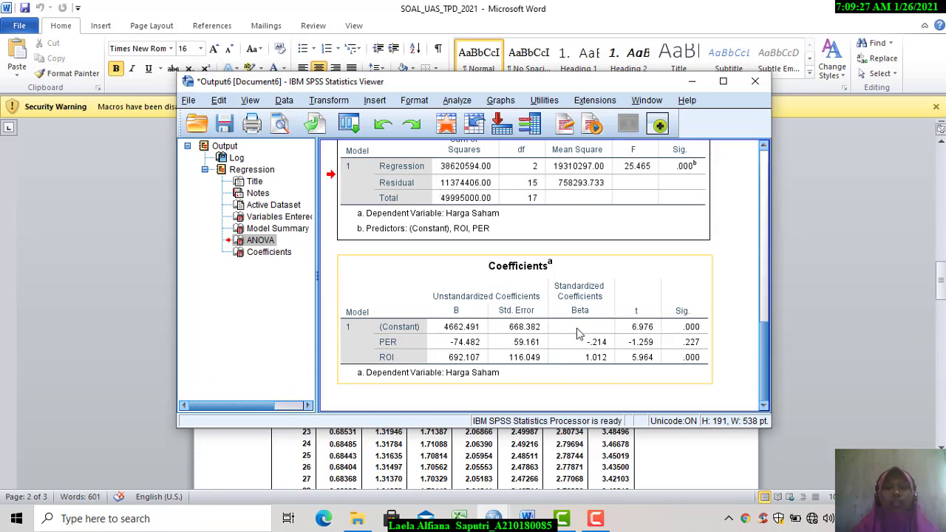
Step: Consult the t distribution table in the Word document SOAL_UAS_TPD_2021 and return to the SPSS regression output
click(680, 465)
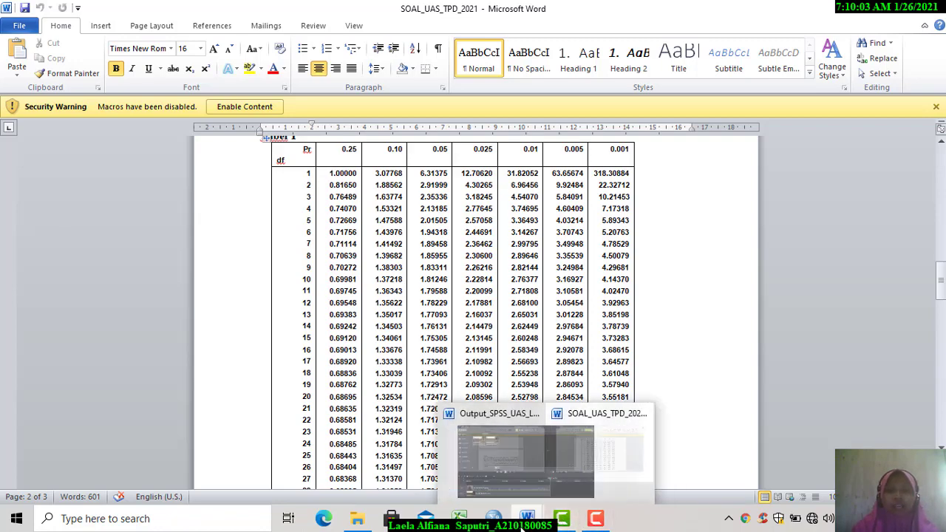
mouse_move(499, 517)
click(516, 477)
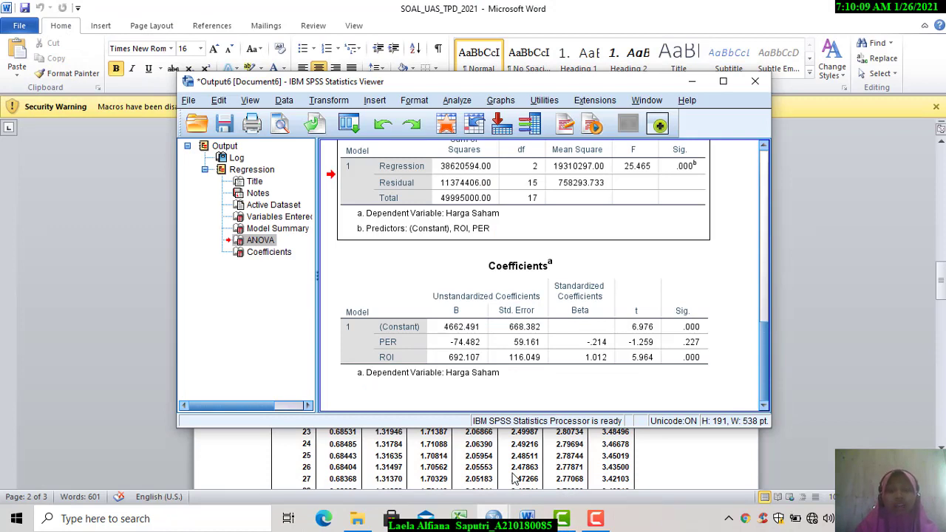
Step: Compare ROI's t value in the Coefficients table with the t table in Word, and return to the coefficients in the SPSS output
click(650, 370)
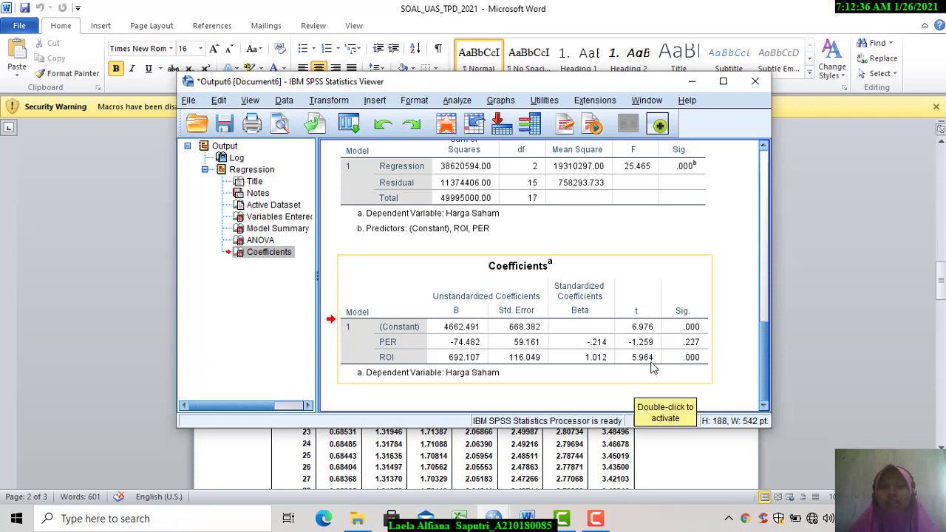
click(692, 466)
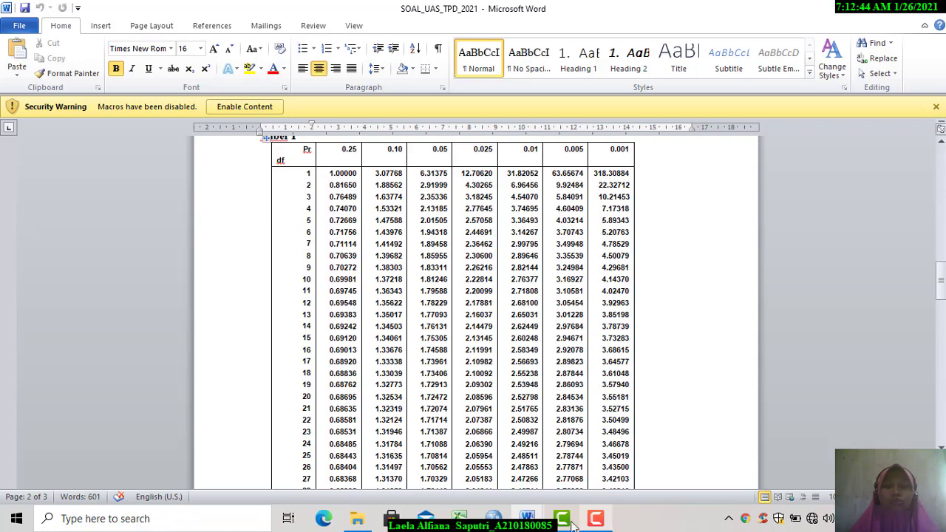
mouse_move(494, 517)
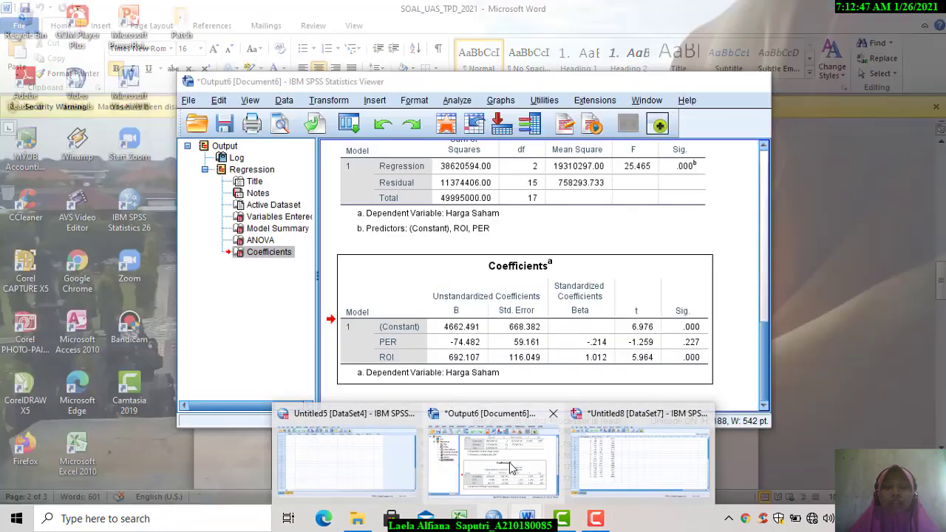
click(510, 467)
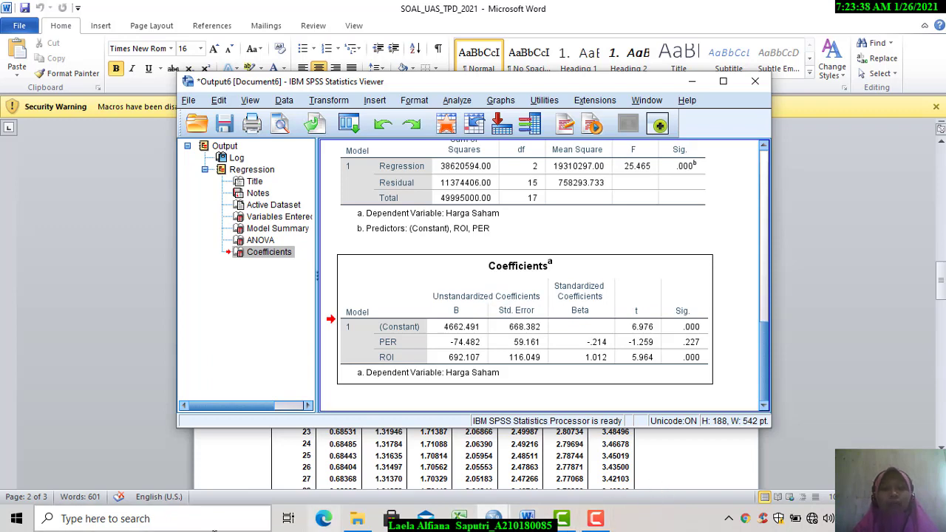
click(388, 360)
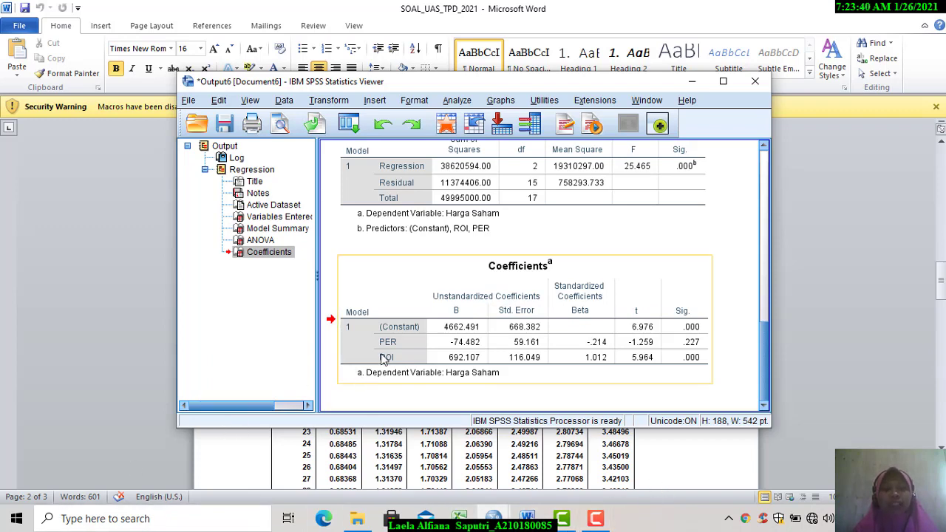